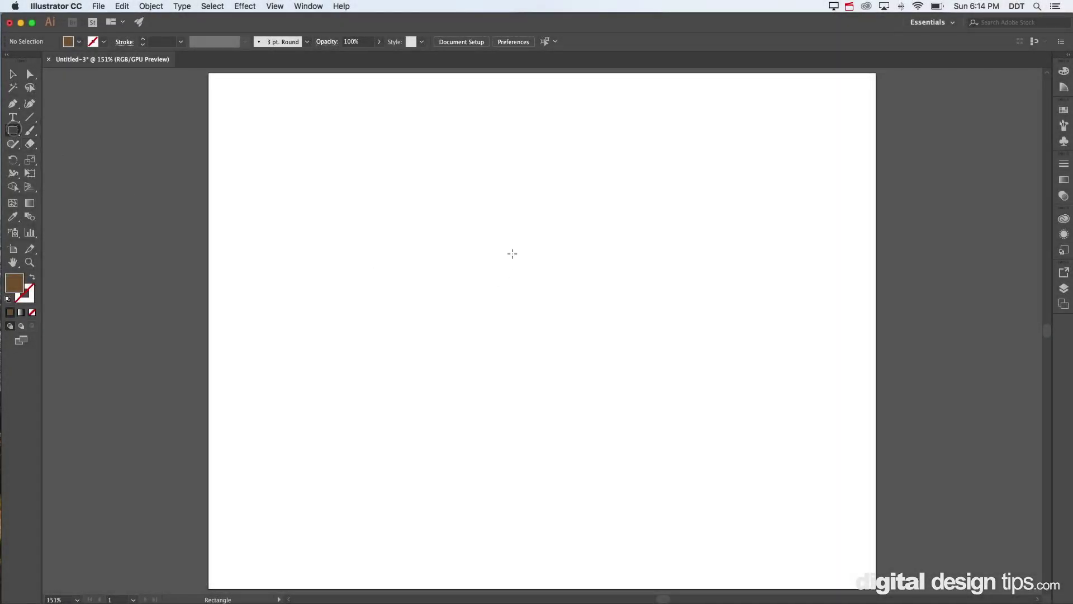
Draw a rectangle near the upper middle of the artboard and select it with the Selection tool
drag(392, 193, 649, 321)
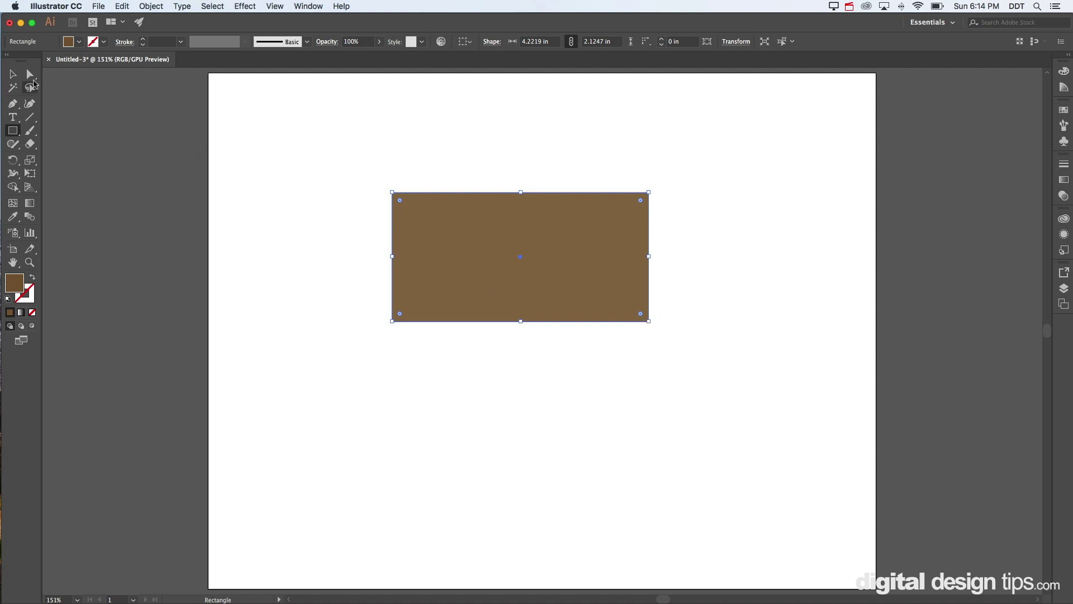
click(13, 74)
click(244, 225)
click(497, 238)
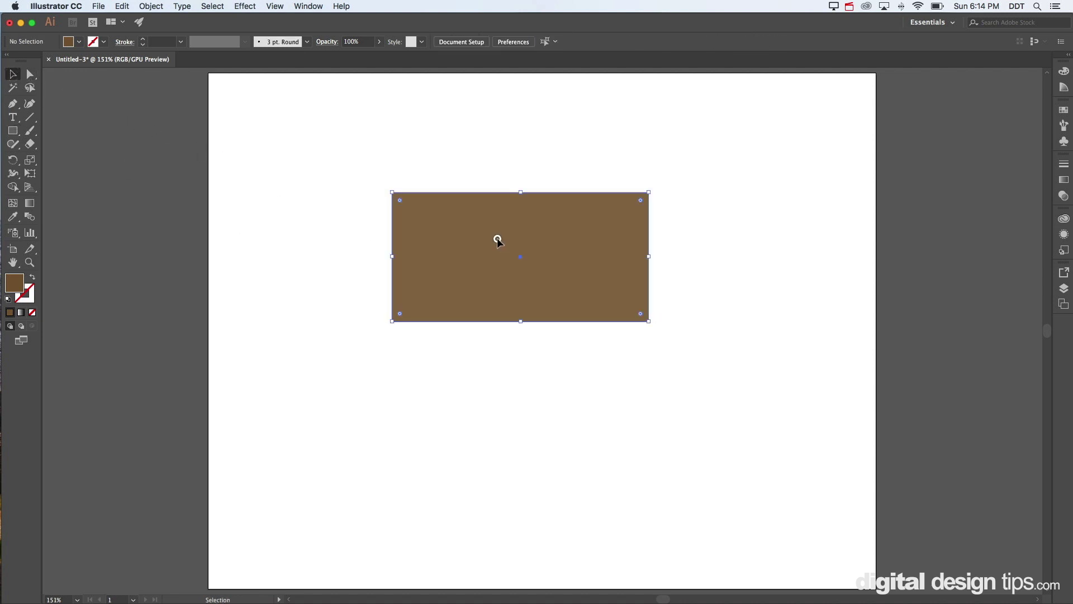
Change the rectangle's fill from brown to green using the Color panel spectrum
click(1063, 71)
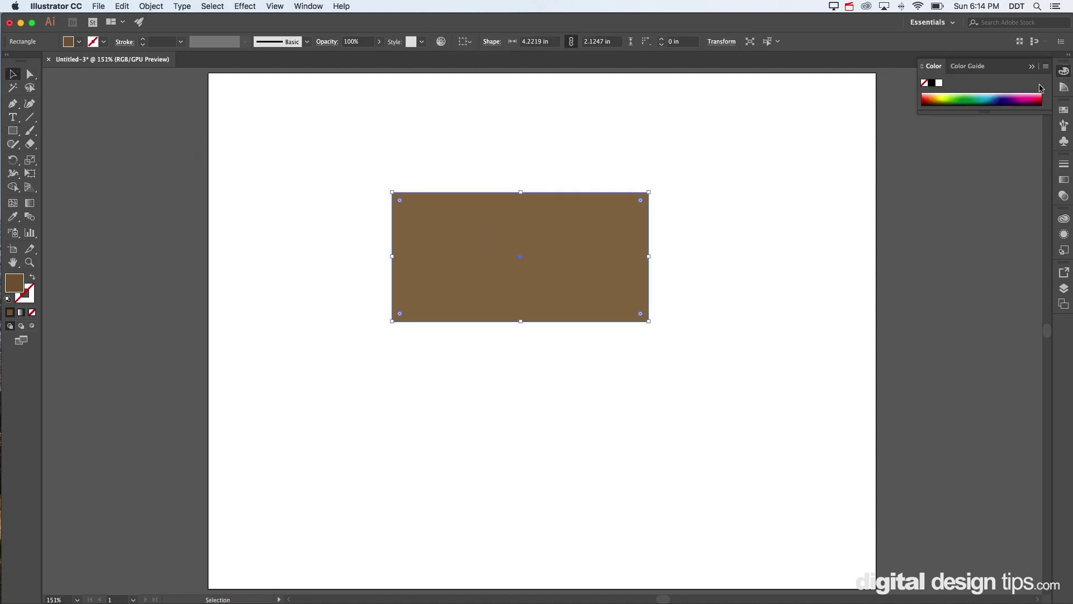
click(969, 99)
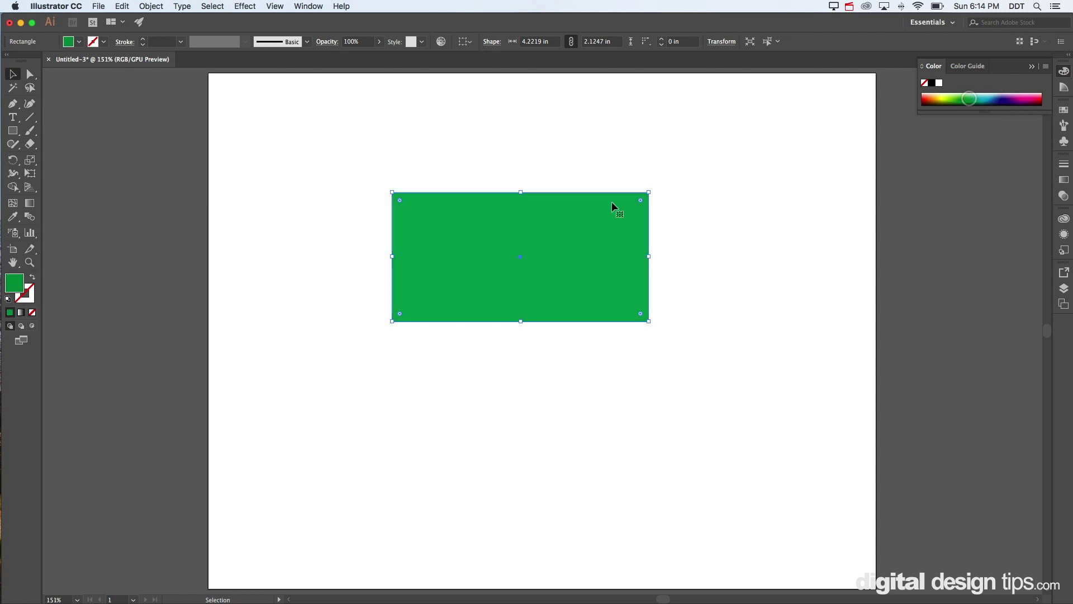
click(541, 145)
click(565, 234)
click(307, 6)
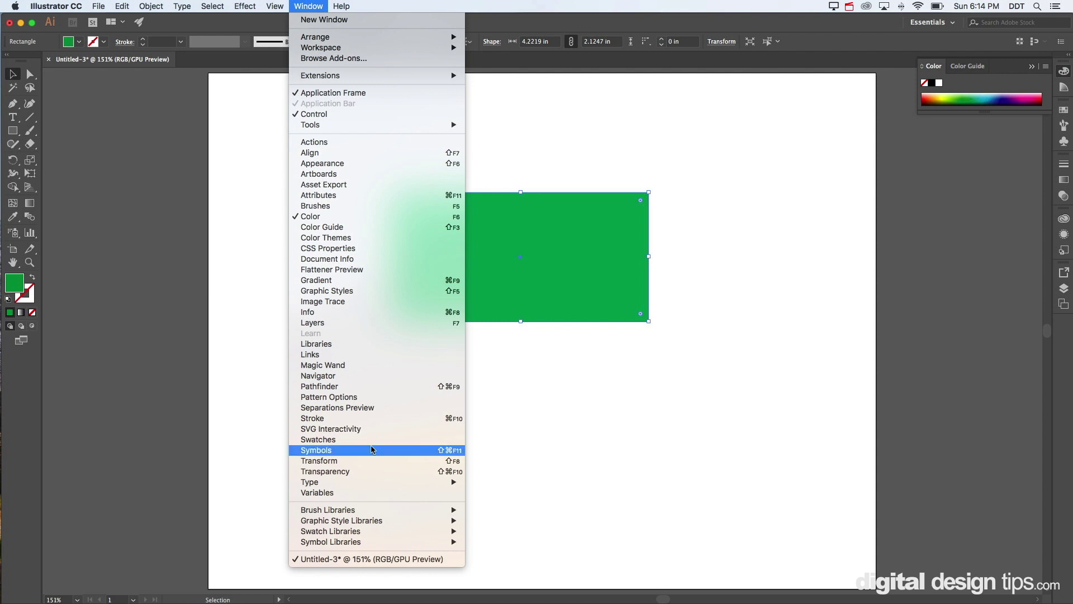
Open the PANTONE+ Solid Coated library via Window > Swatch Libraries > Color Books
mouse_move(387, 533)
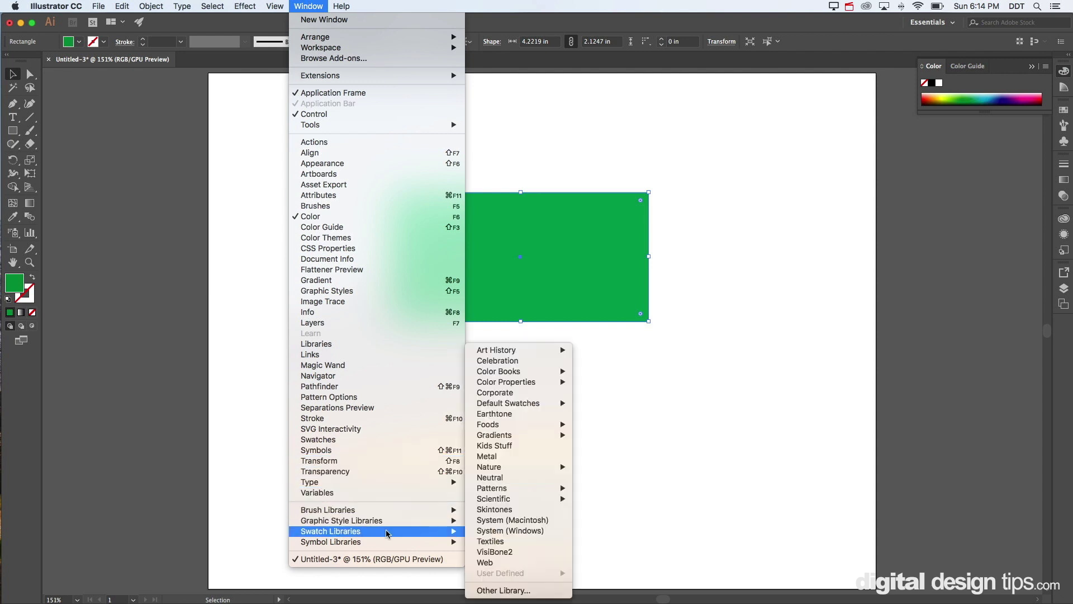
mouse_move(508, 375)
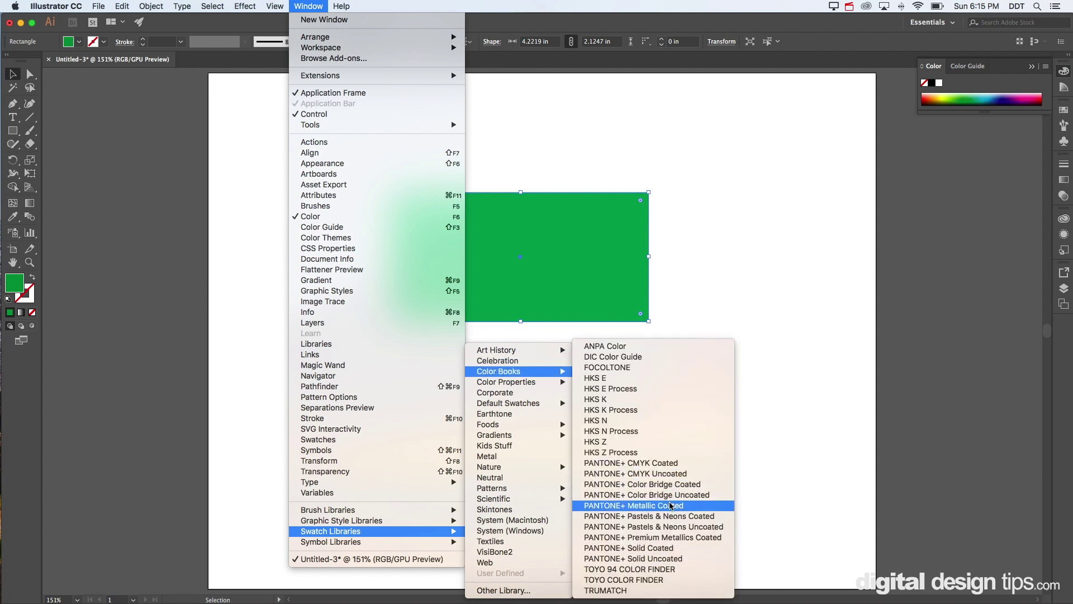
click(682, 548)
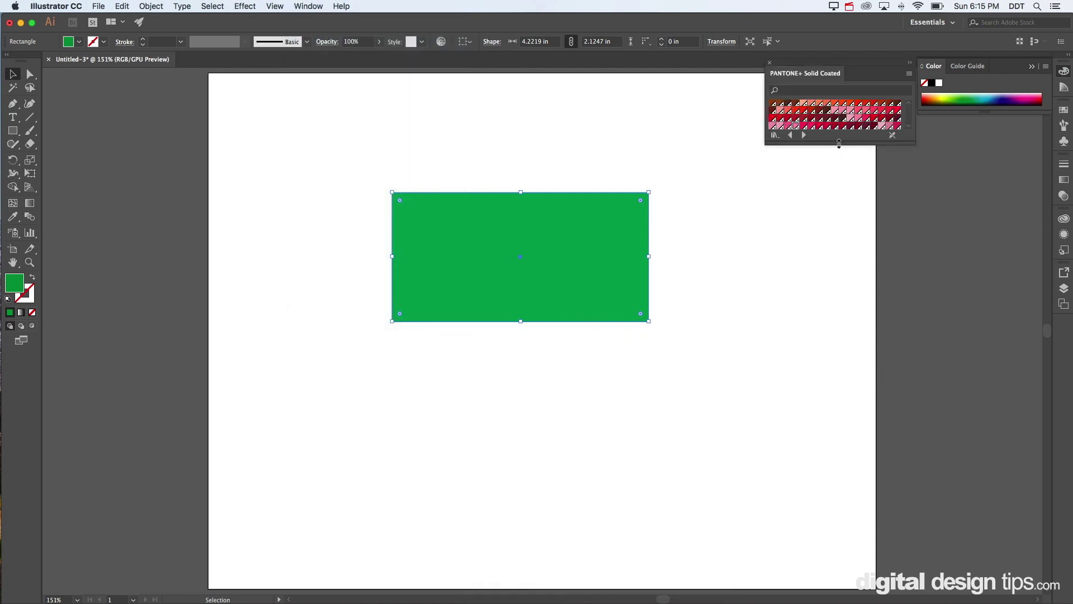
Enlarge the PANTONE+ Solid Coated panel and switch it to Large List View
drag(839, 144, 832, 536)
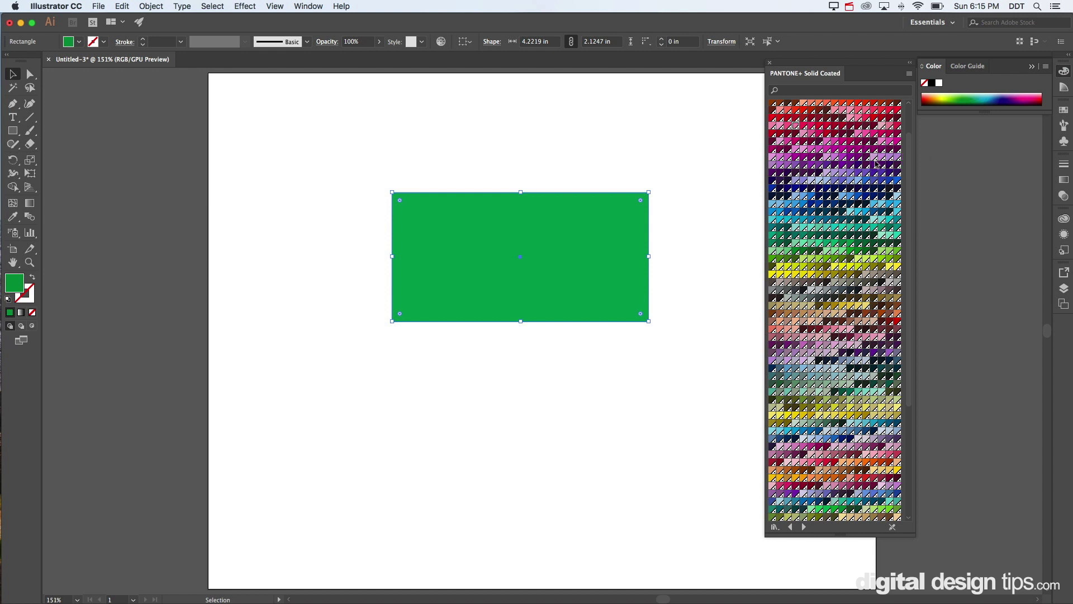
click(910, 75)
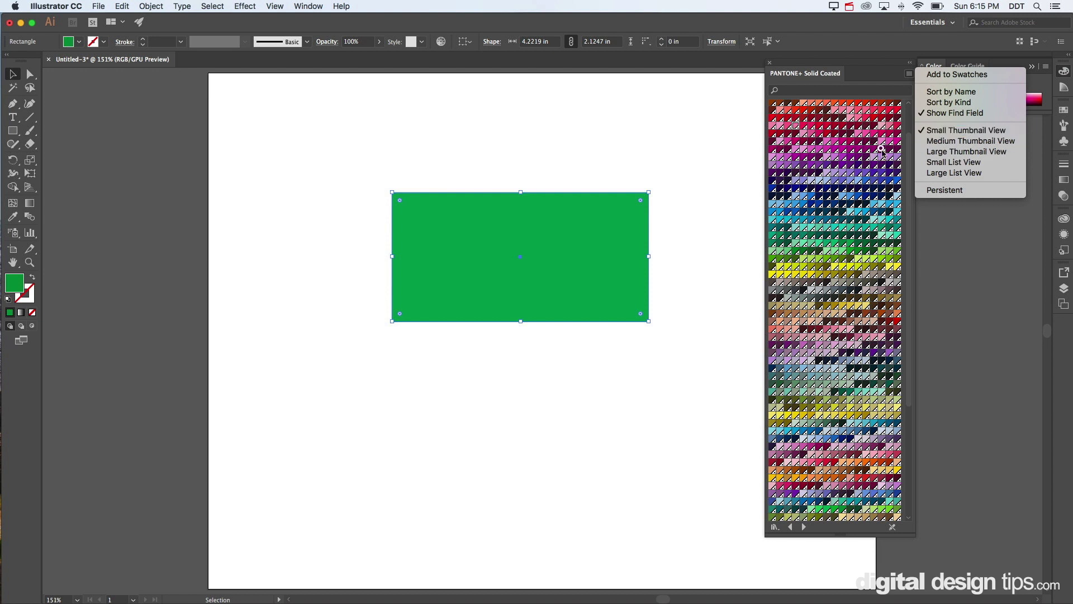
click(1012, 174)
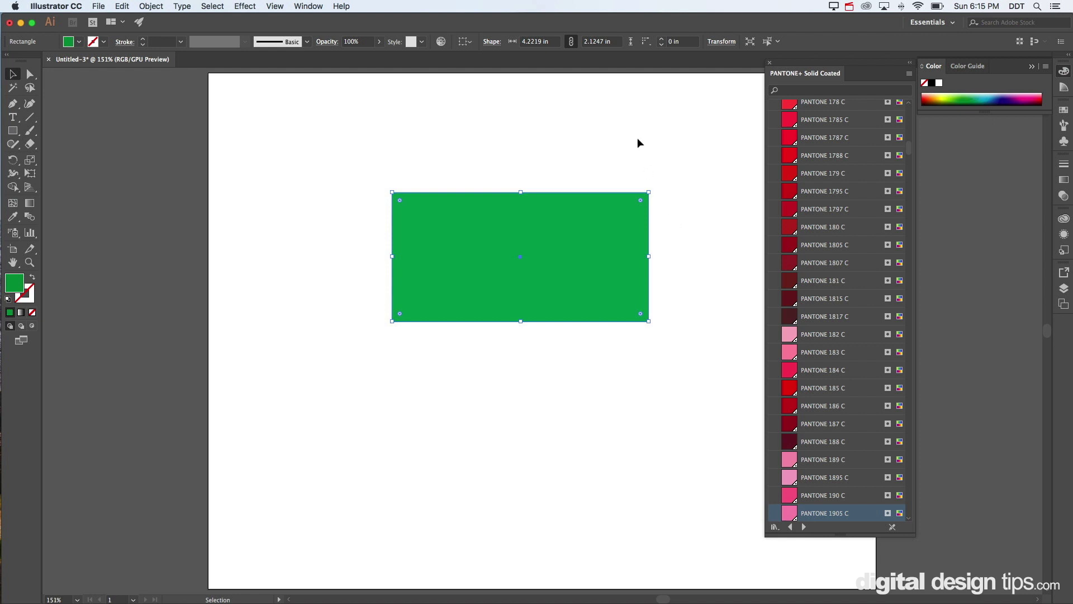
click(637, 143)
Fill the rectangle with PANTONE 1795 C and reveal the swatch name and tint slider in the Color panel
click(584, 266)
click(844, 192)
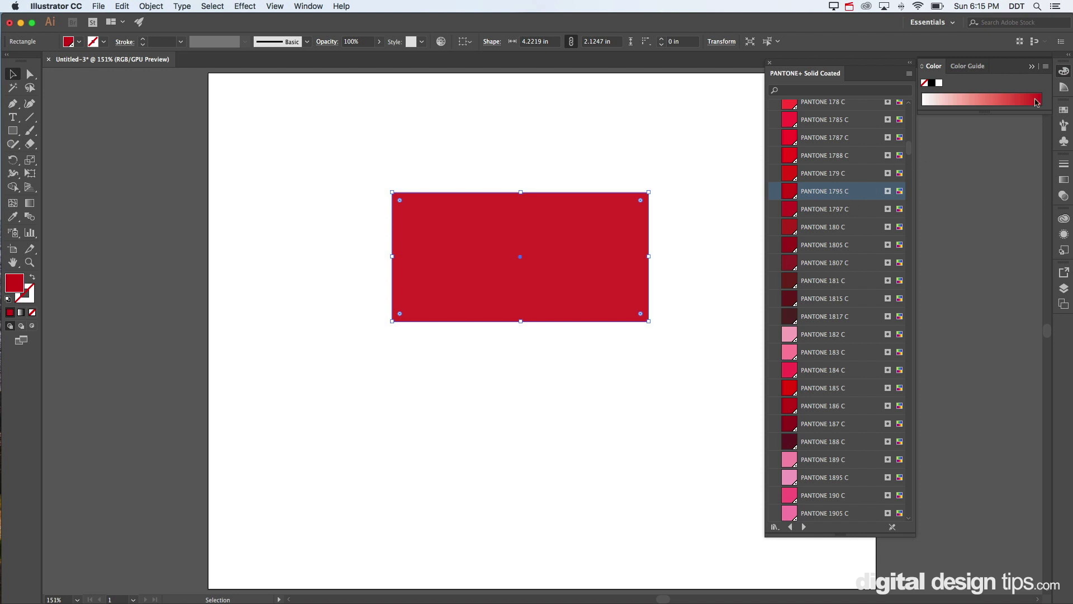
click(1067, 72)
click(1065, 72)
click(1046, 67)
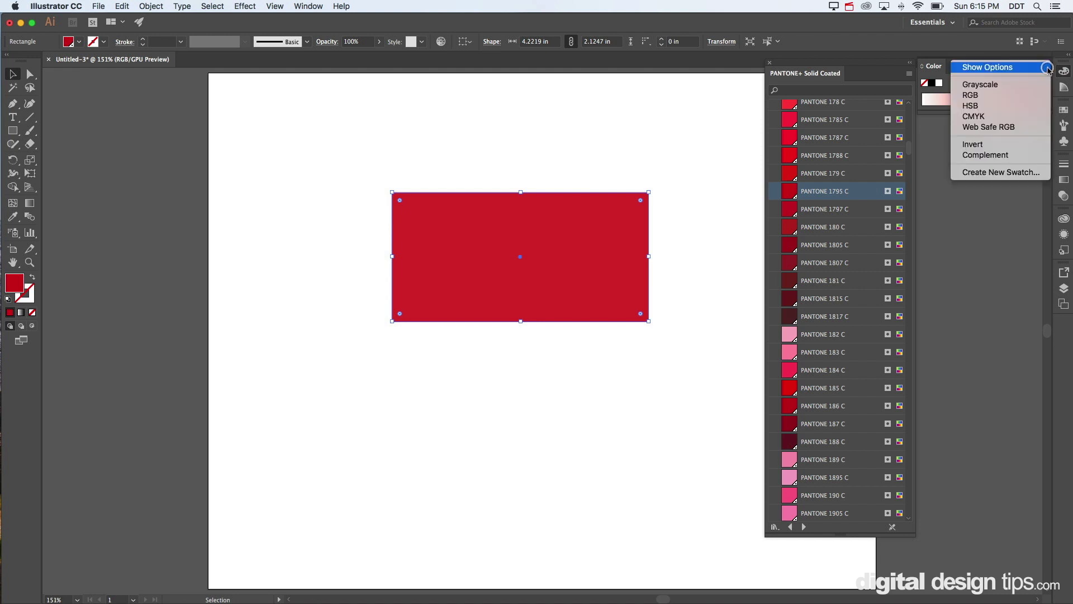
click(985, 67)
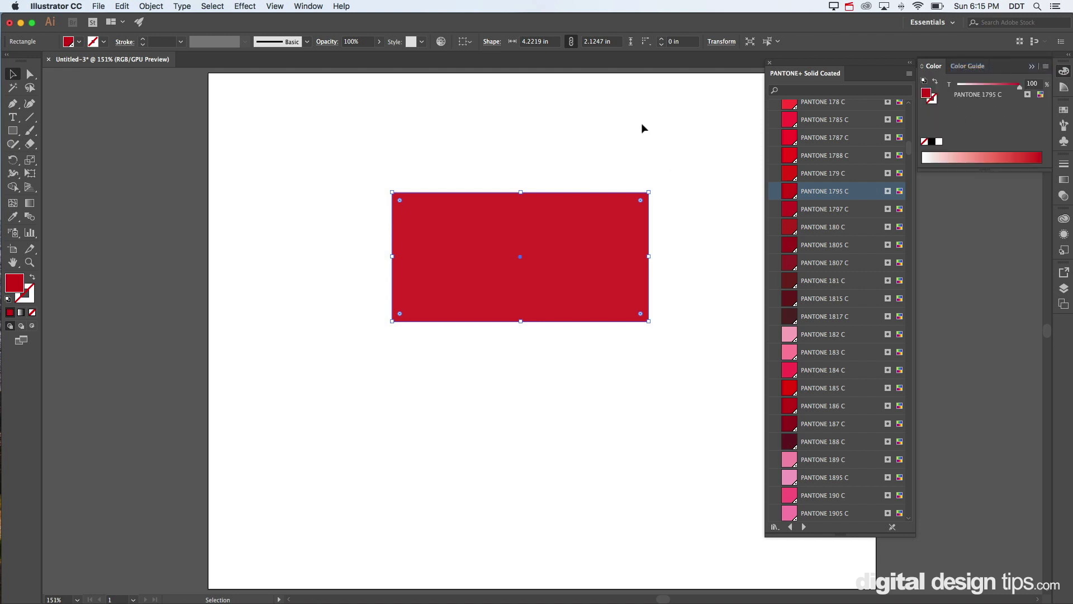
Fill the rectangle with pink PANTONE 182 C
click(688, 135)
click(595, 214)
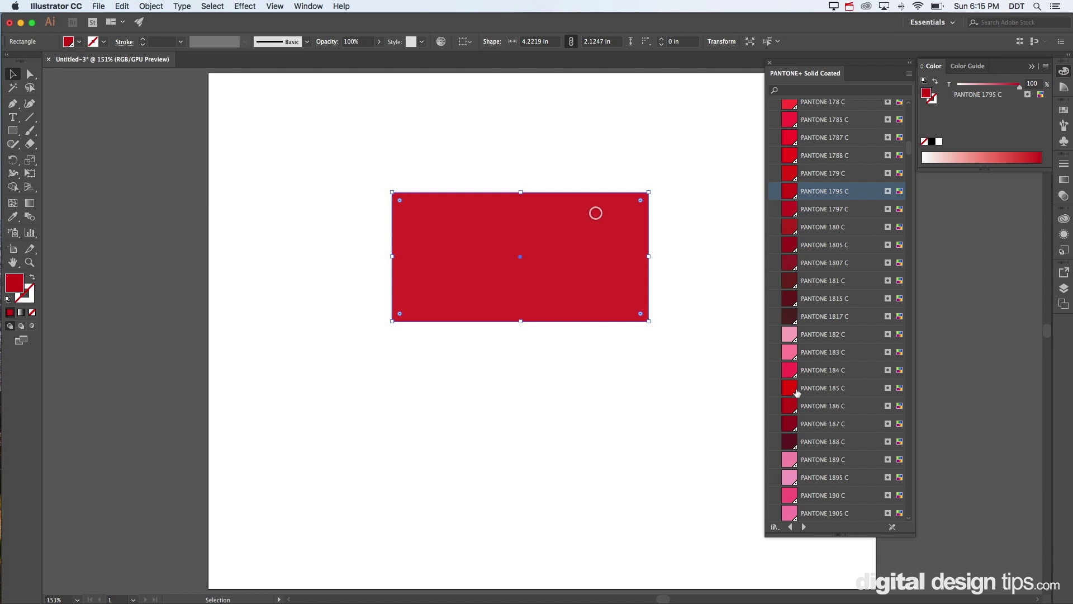
click(828, 337)
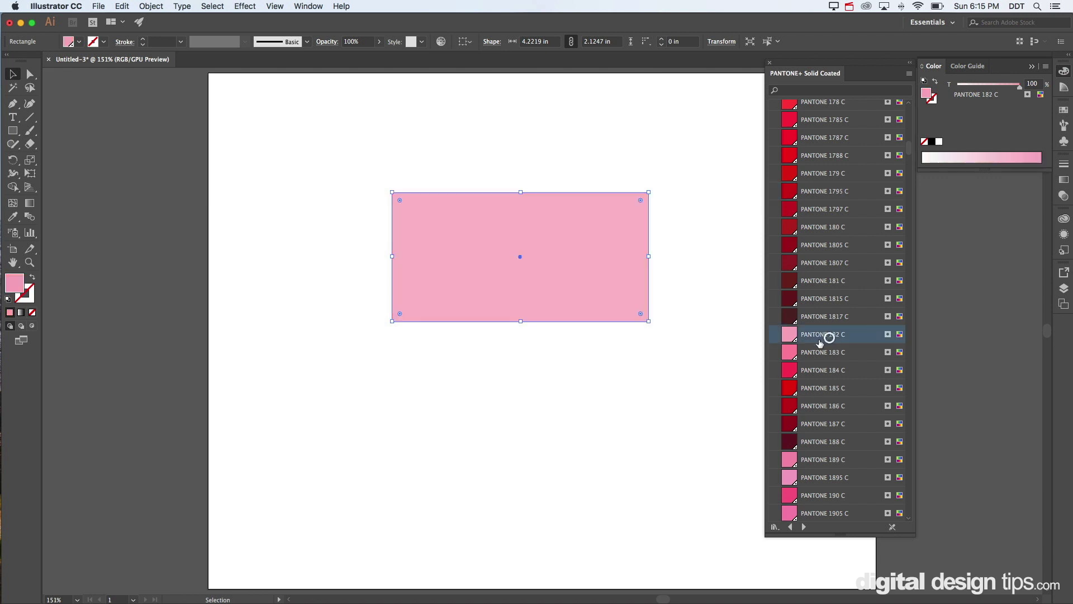
click(728, 181)
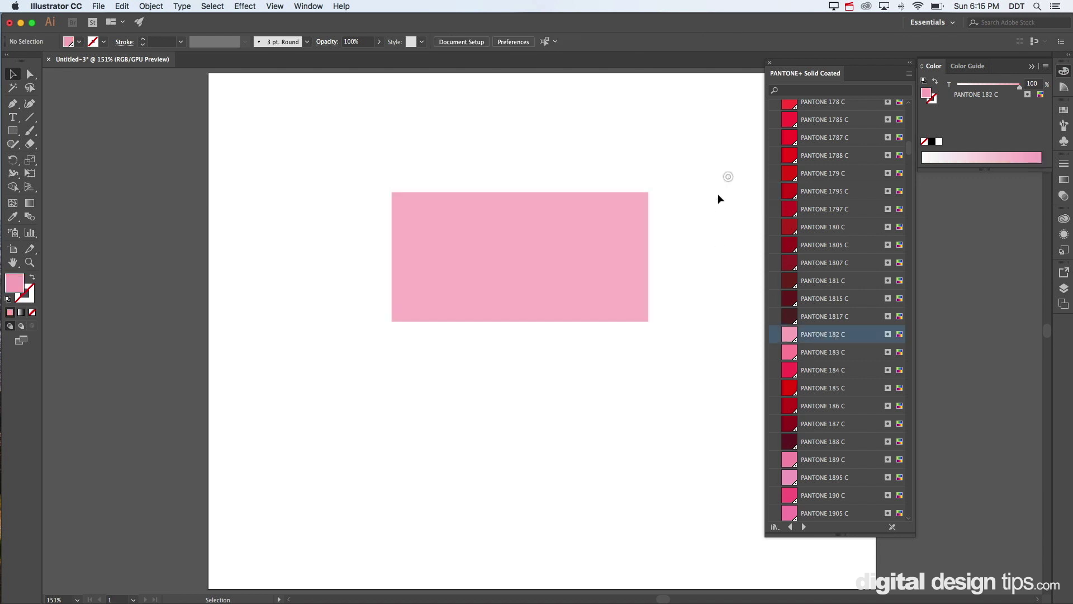
click(617, 264)
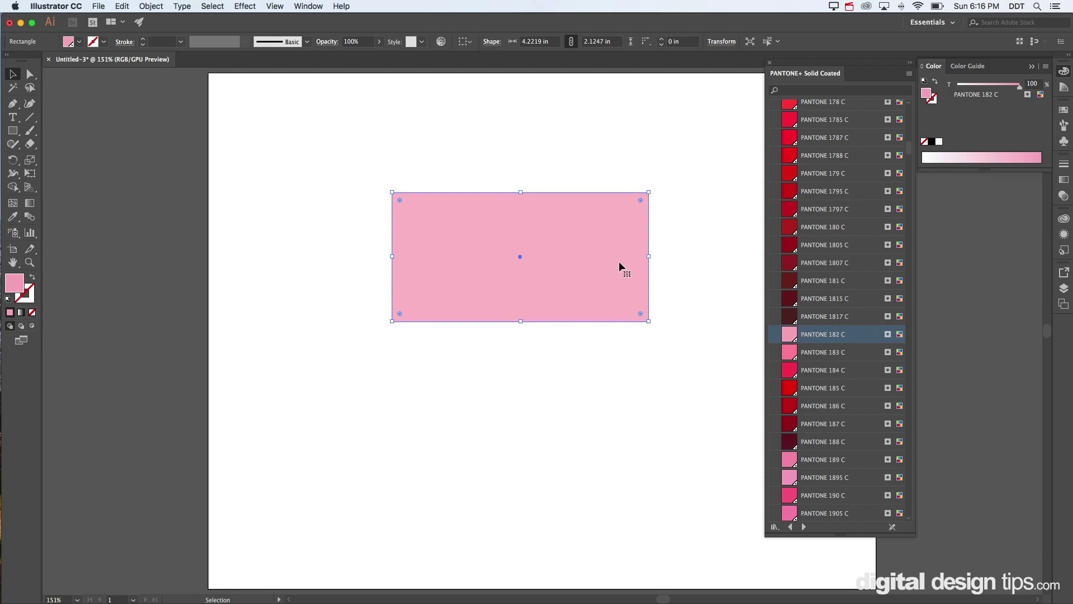
click(704, 203)
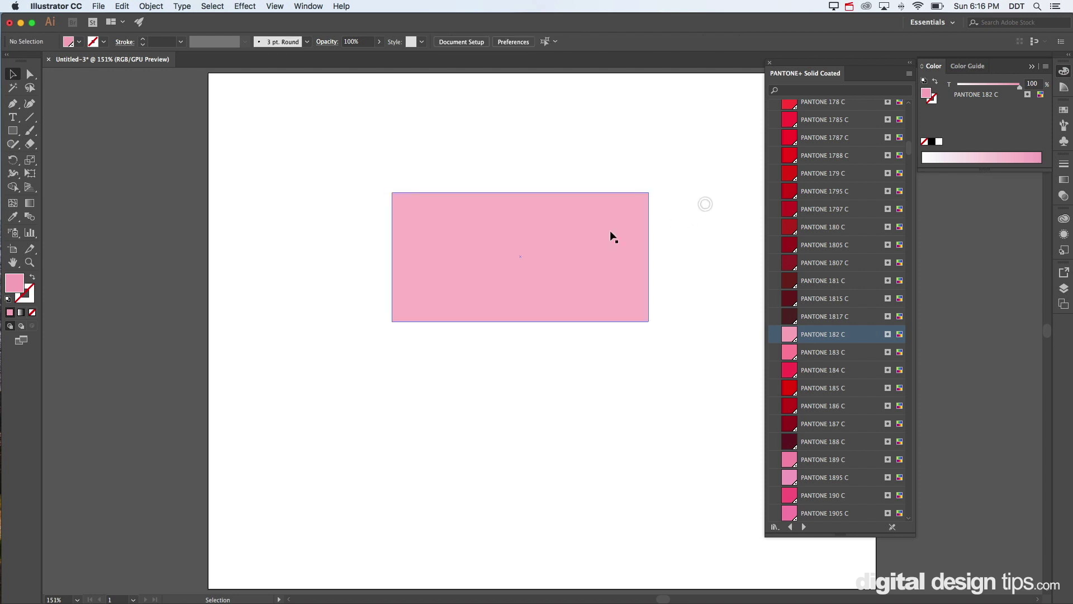
click(612, 231)
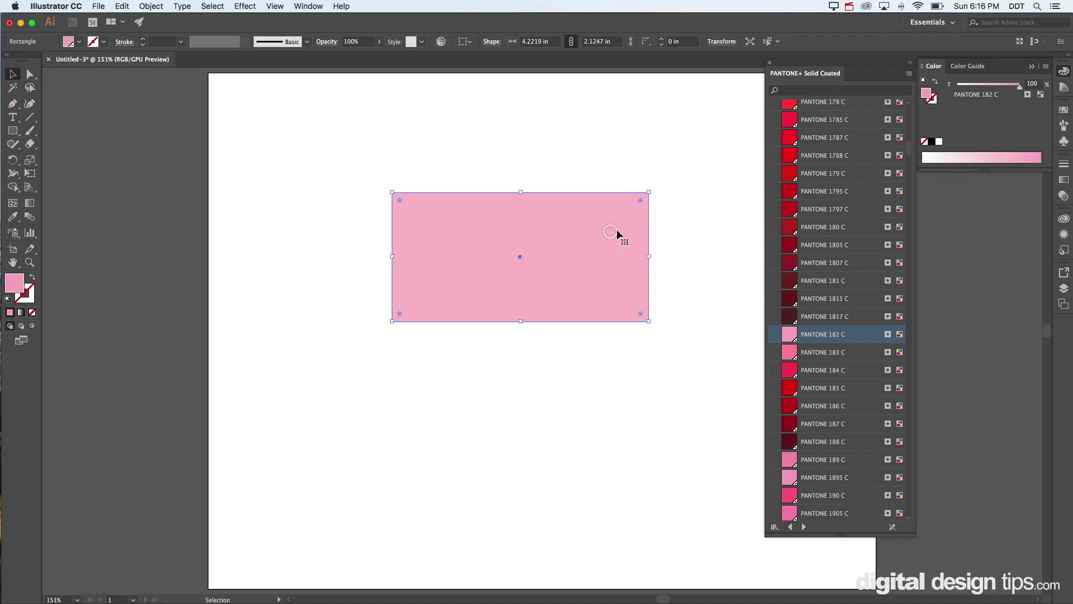
click(1046, 66)
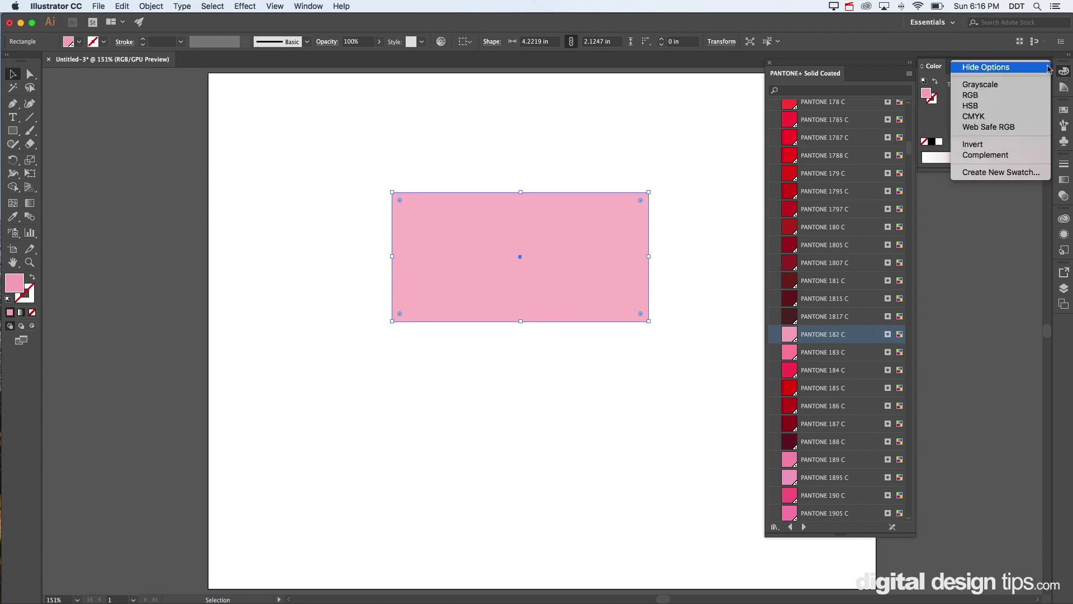
Apply PANTONE 1785 C and compare the fill's CMYK and RGB readouts
click(1004, 120)
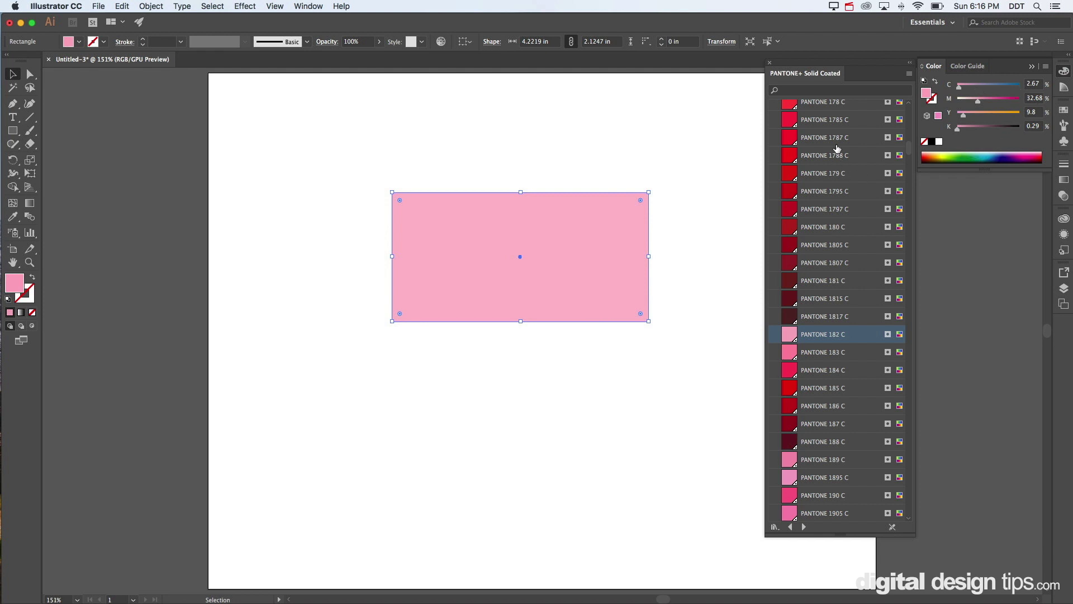
click(837, 120)
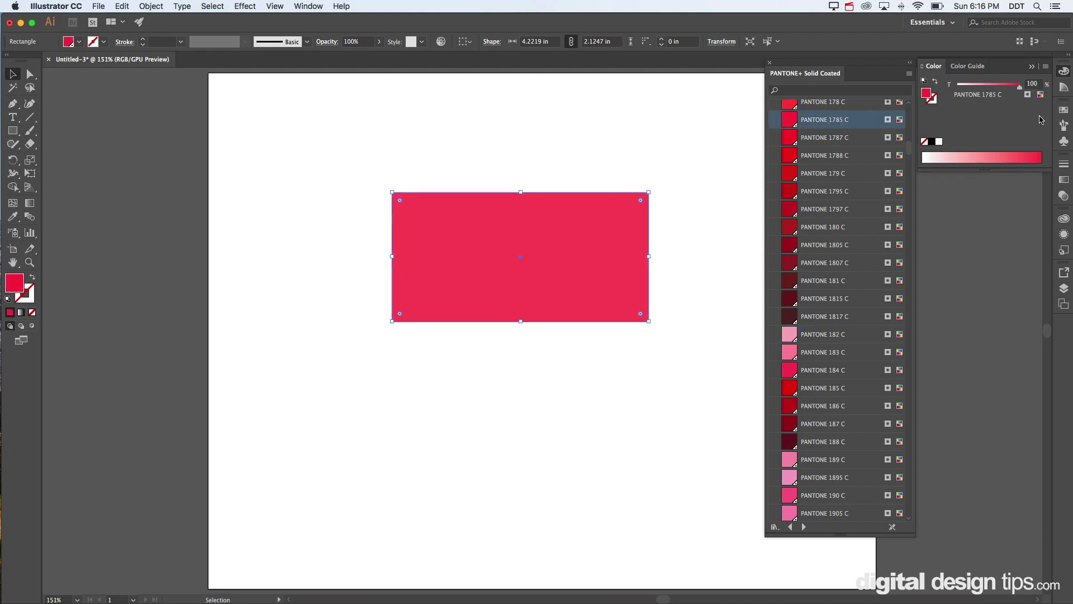
click(1046, 66)
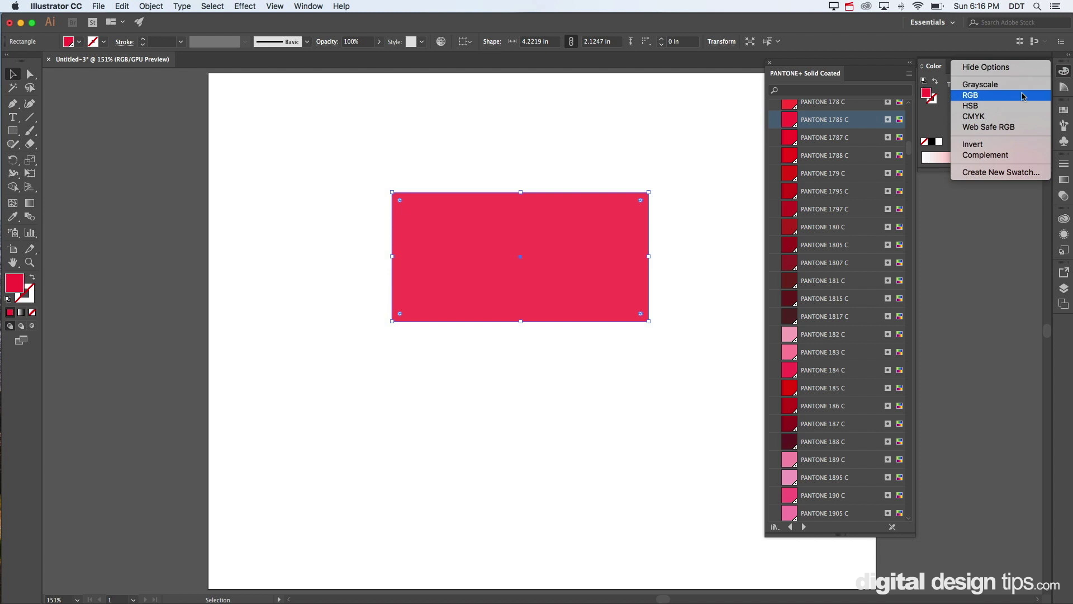
click(1001, 116)
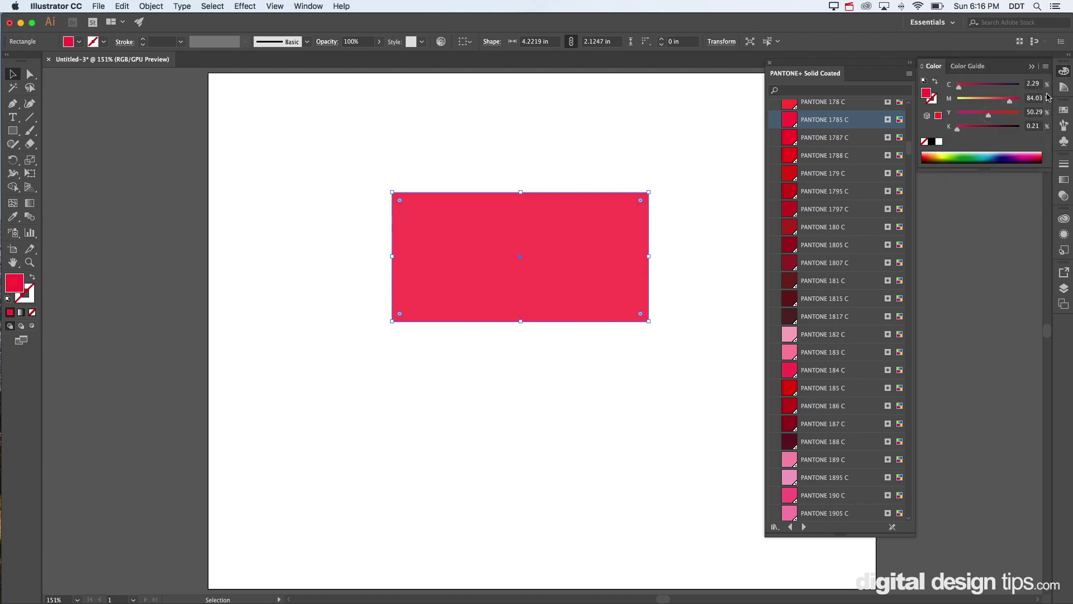
click(1045, 66)
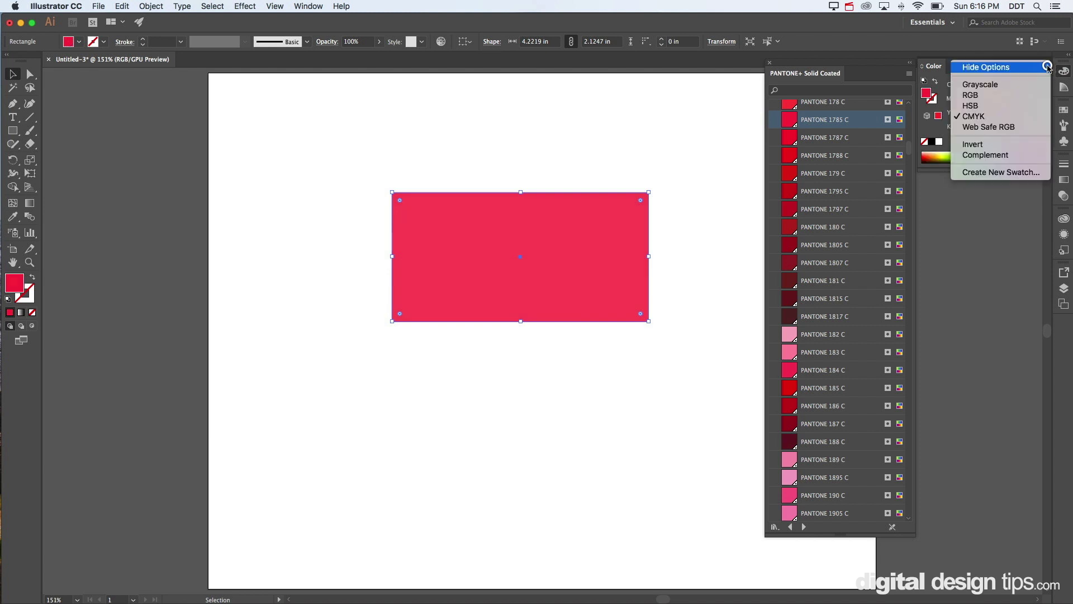
click(996, 96)
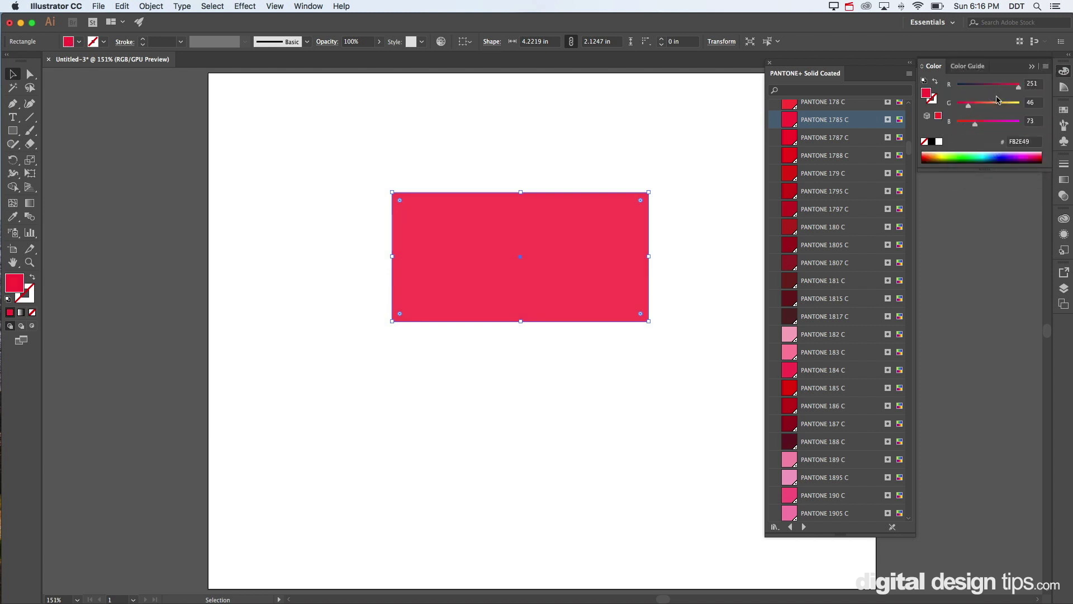
Switch the pink fill's readout back to CMYK: C 2.31, M 83.82, Y 50.16, K 0.21
click(546, 115)
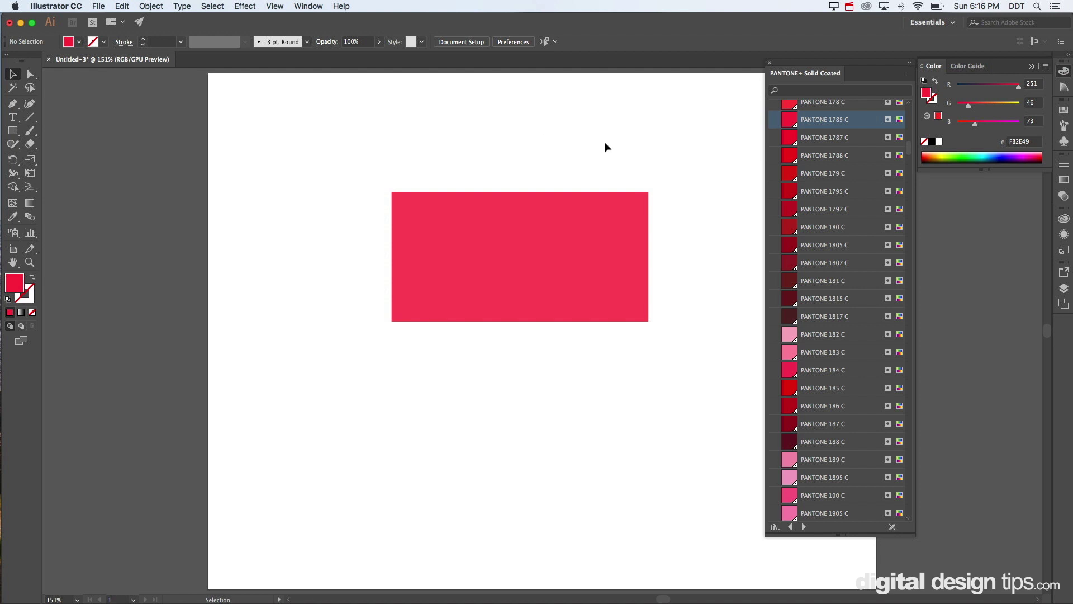
click(550, 238)
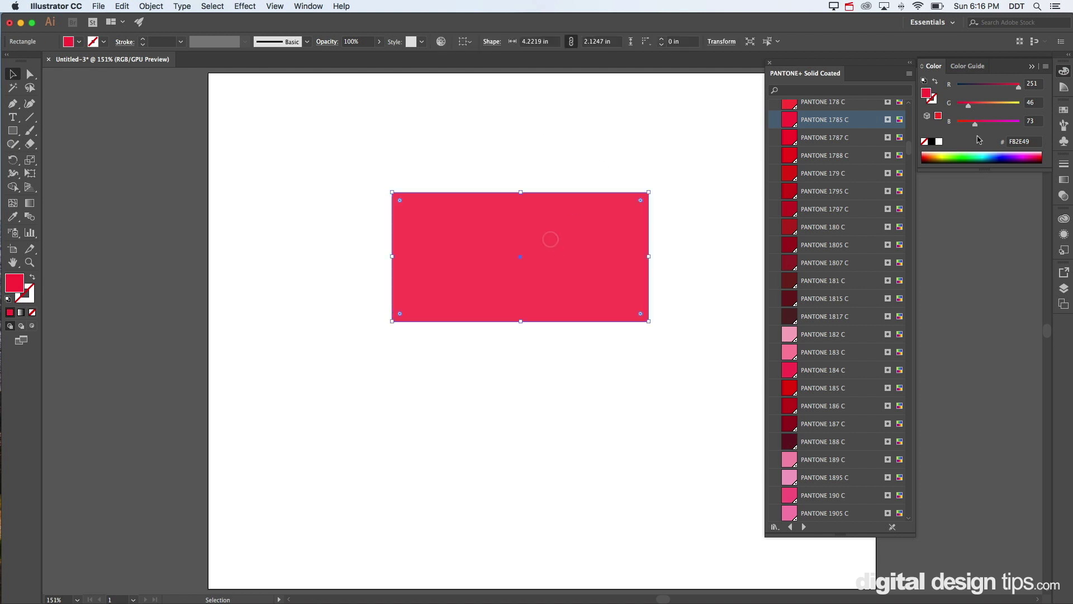
click(1046, 66)
click(1012, 119)
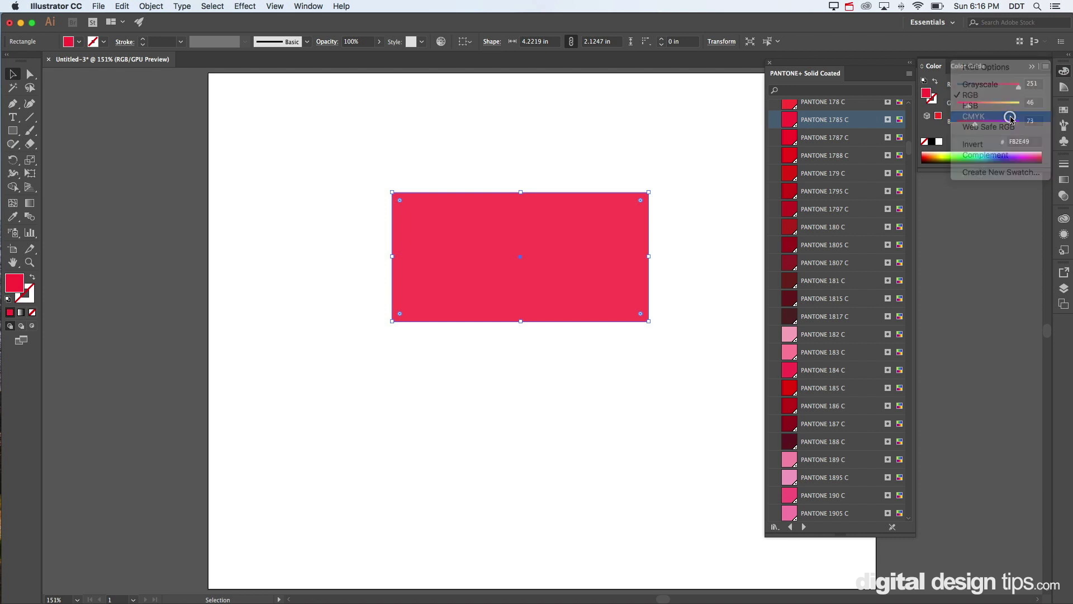
click(599, 136)
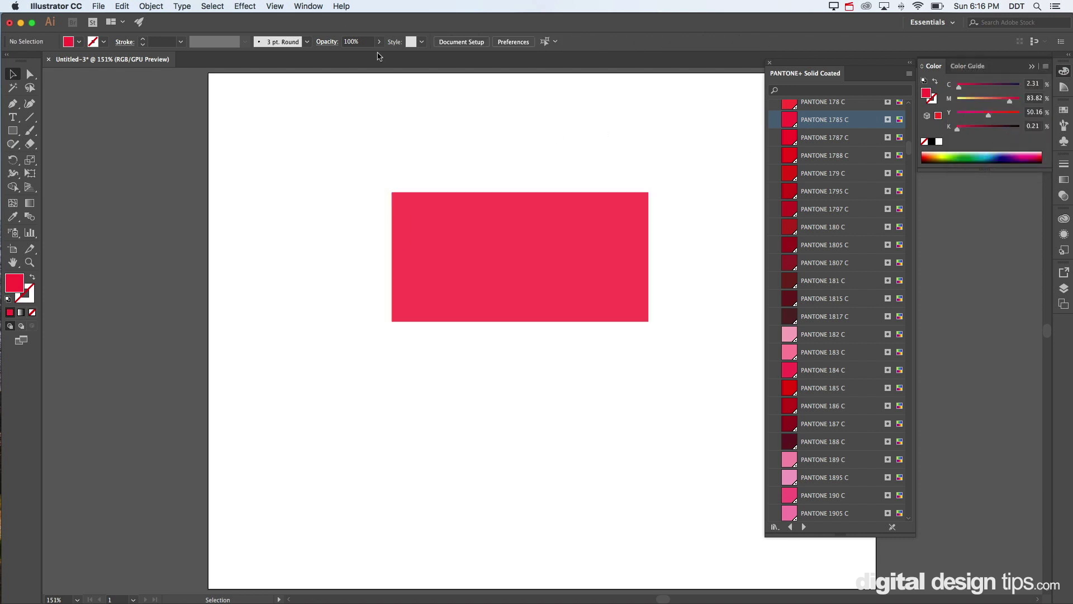
click(306, 6)
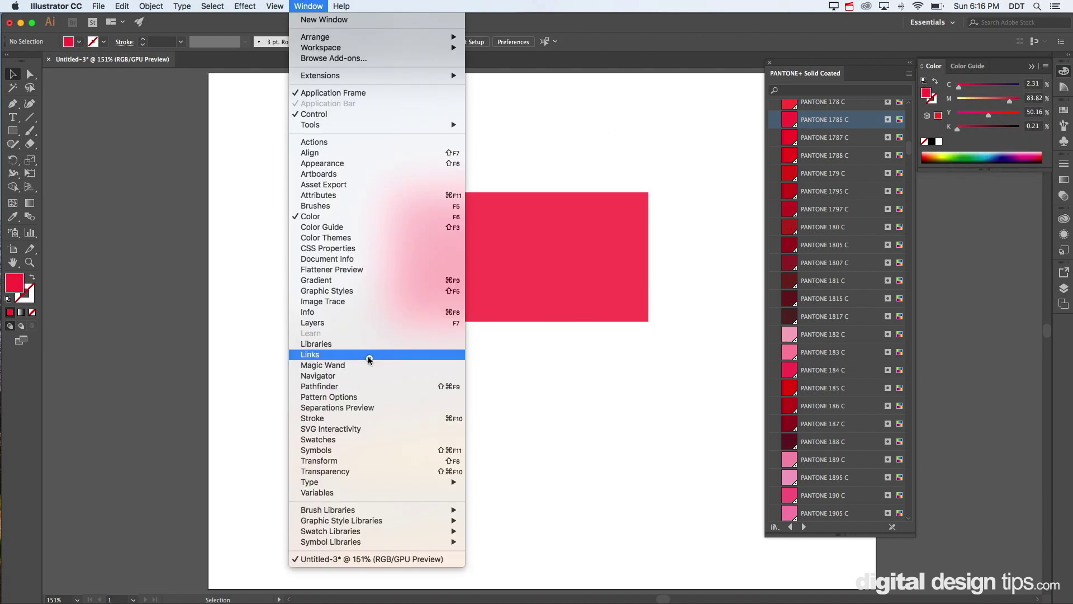
Open the PANTONE+ Metallic Coated color book and dock it beside Solid Coated
mouse_move(401, 534)
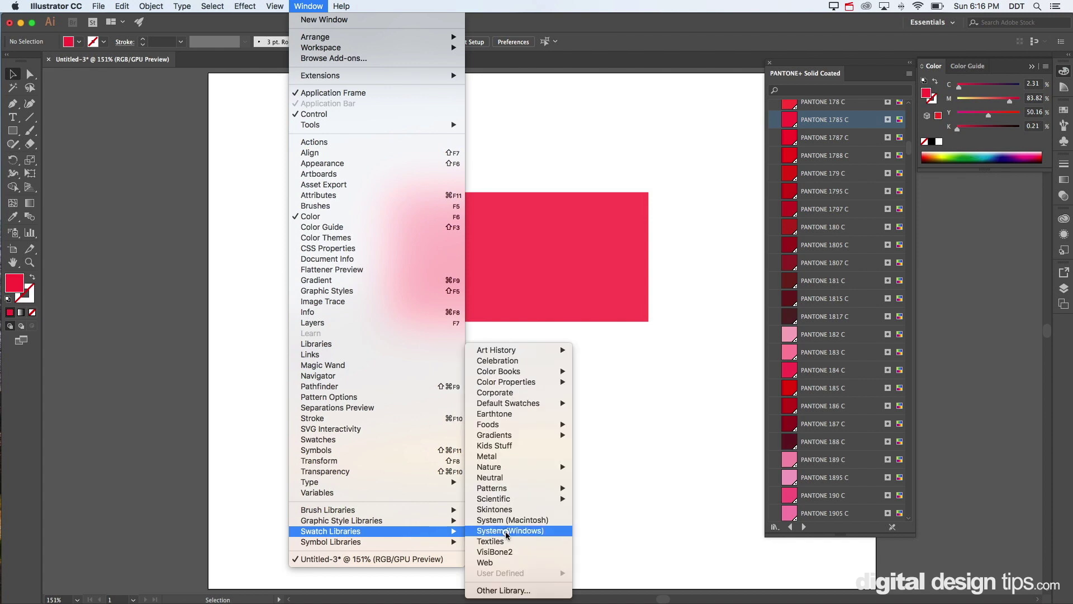
mouse_move(526, 372)
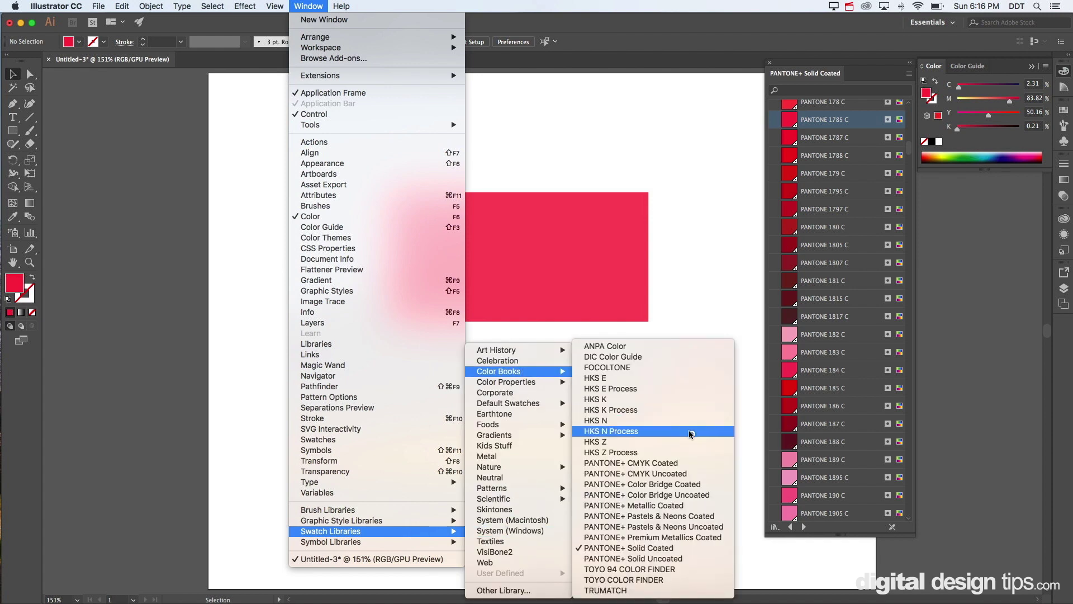
click(696, 505)
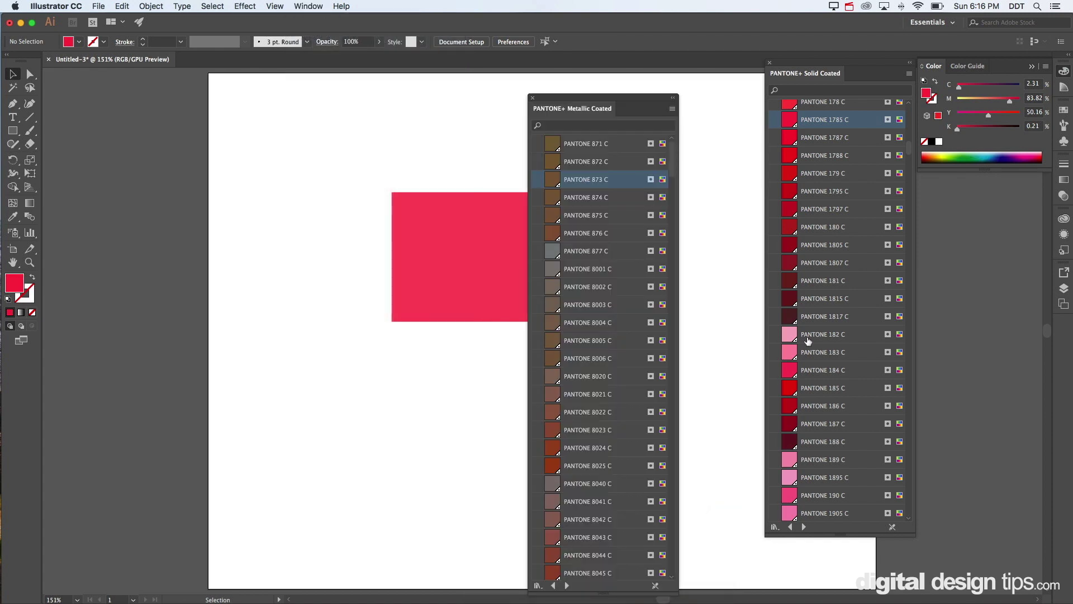
drag(630, 102, 726, 66)
Fill the rectangle with grey PANTONE 877 C from the Metallic Coated library
click(390, 129)
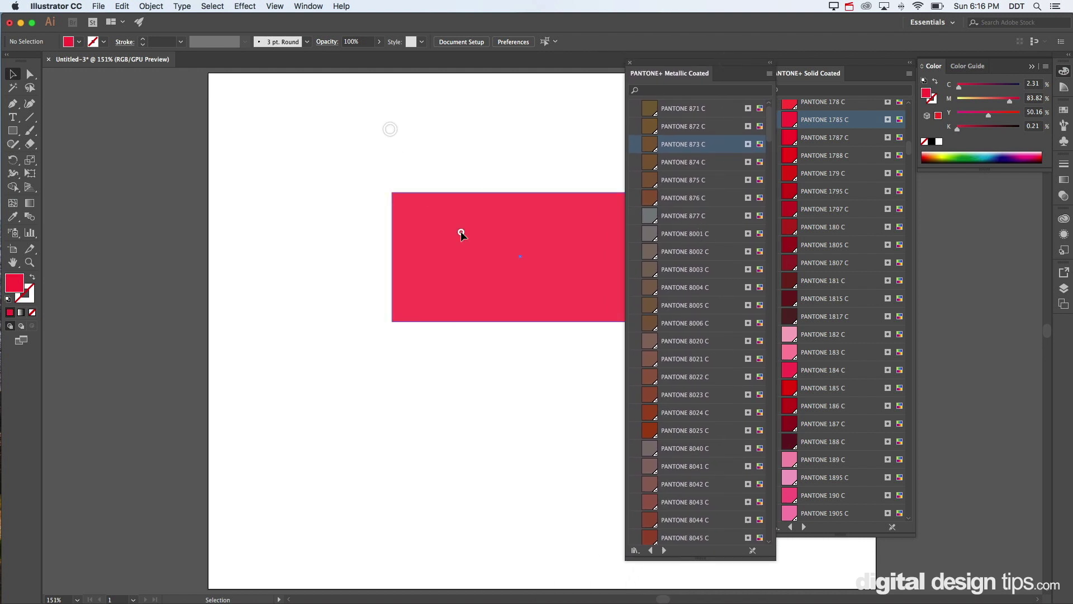
click(460, 231)
click(693, 219)
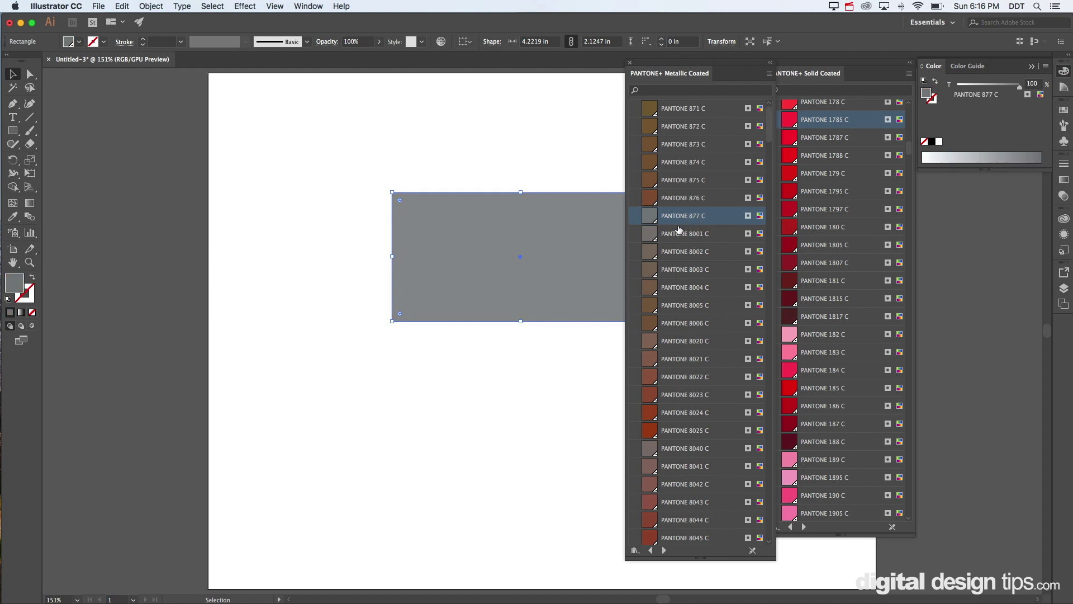
scroll(451, 228, right, 5)
click(444, 227)
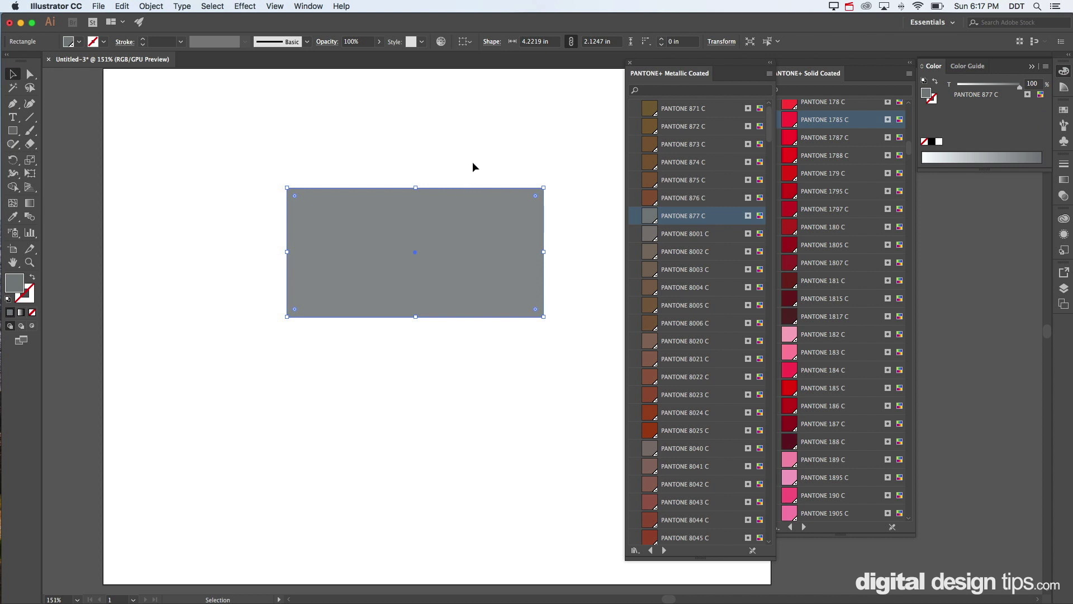
click(468, 165)
Close the PANTONE+ Metallic Coated swatch library
click(447, 224)
click(449, 151)
click(451, 231)
click(525, 137)
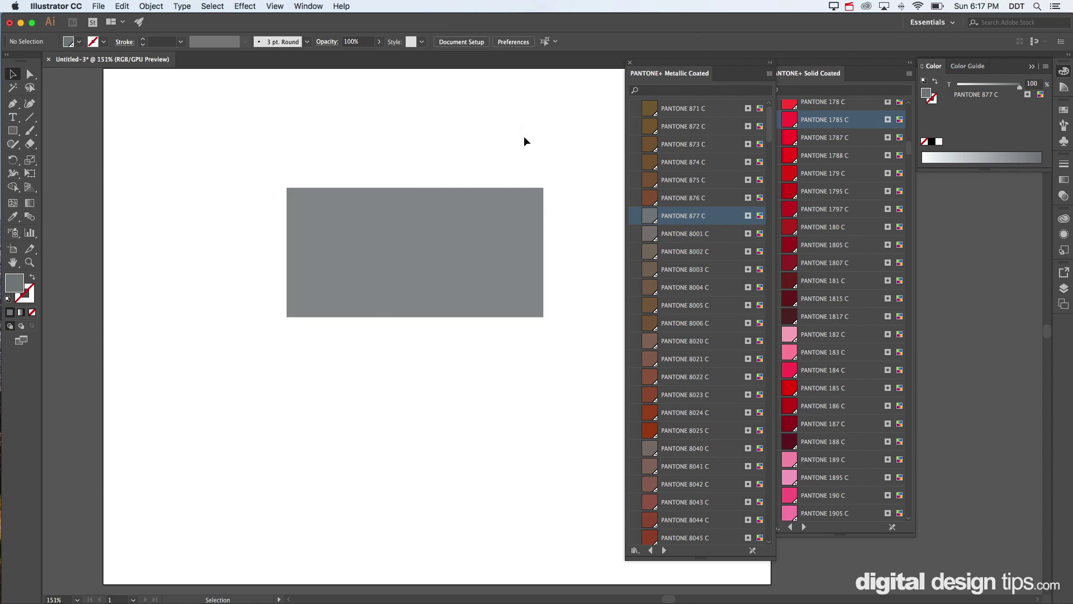
click(491, 218)
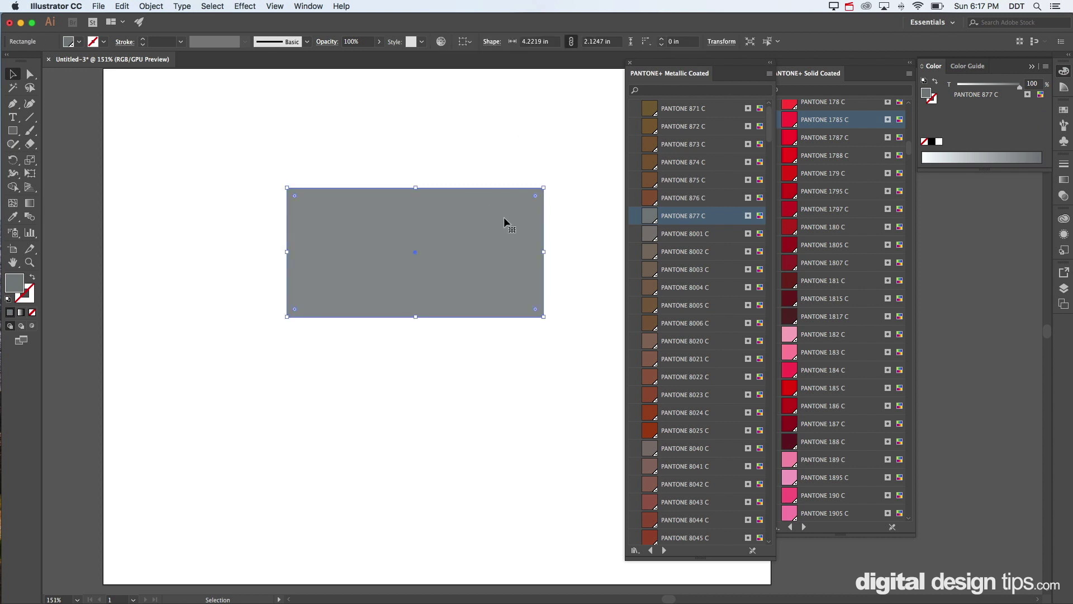
click(630, 63)
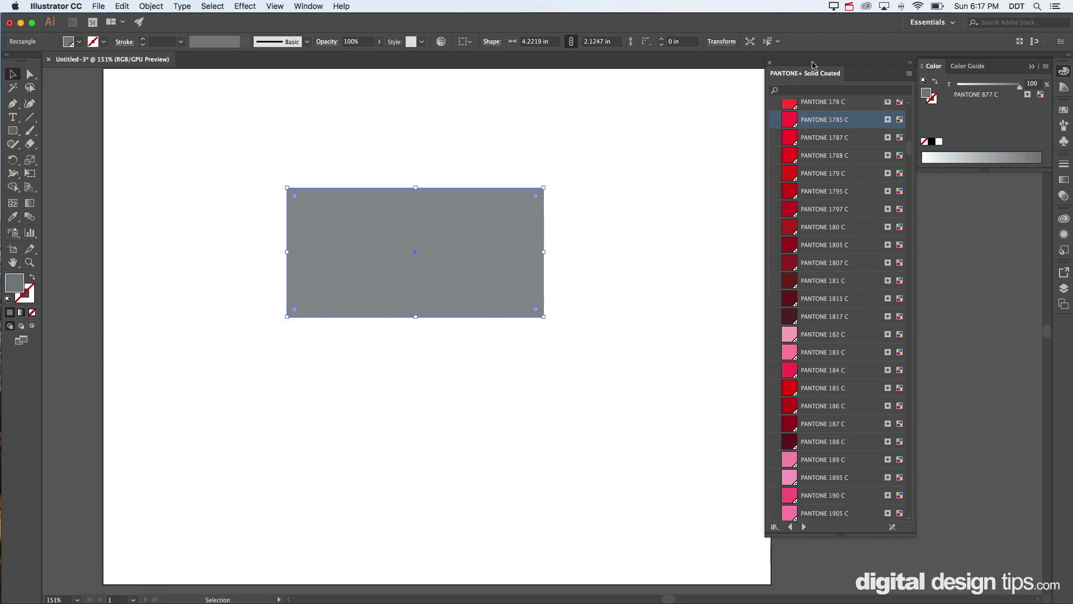
Browse the Color Books submenu, dismiss it without choosing, and reselect the grey rectangle
click(301, 5)
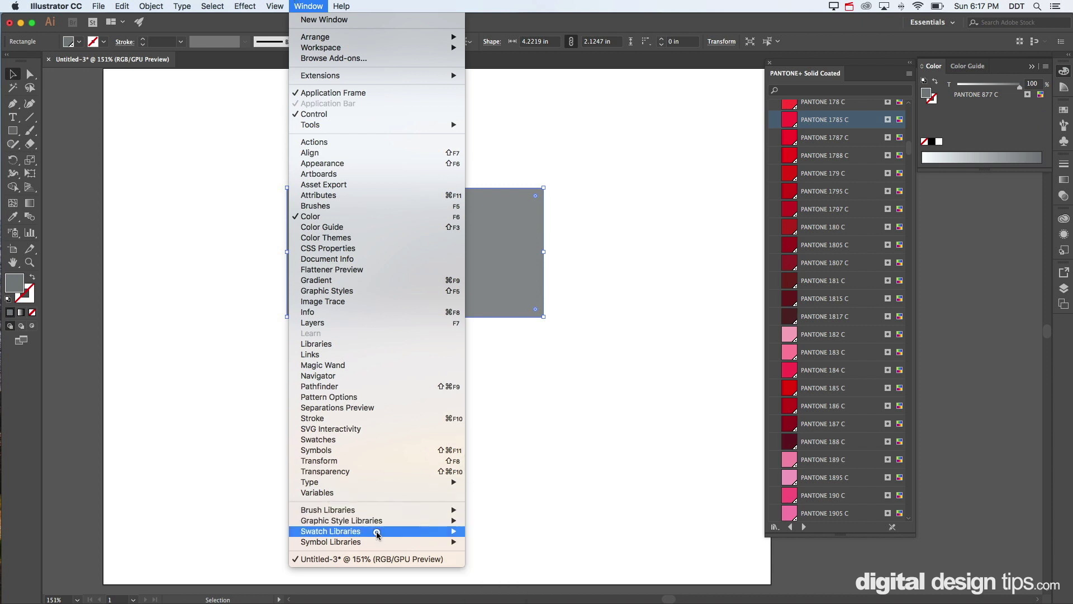
mouse_move(377, 533)
mouse_move(529, 372)
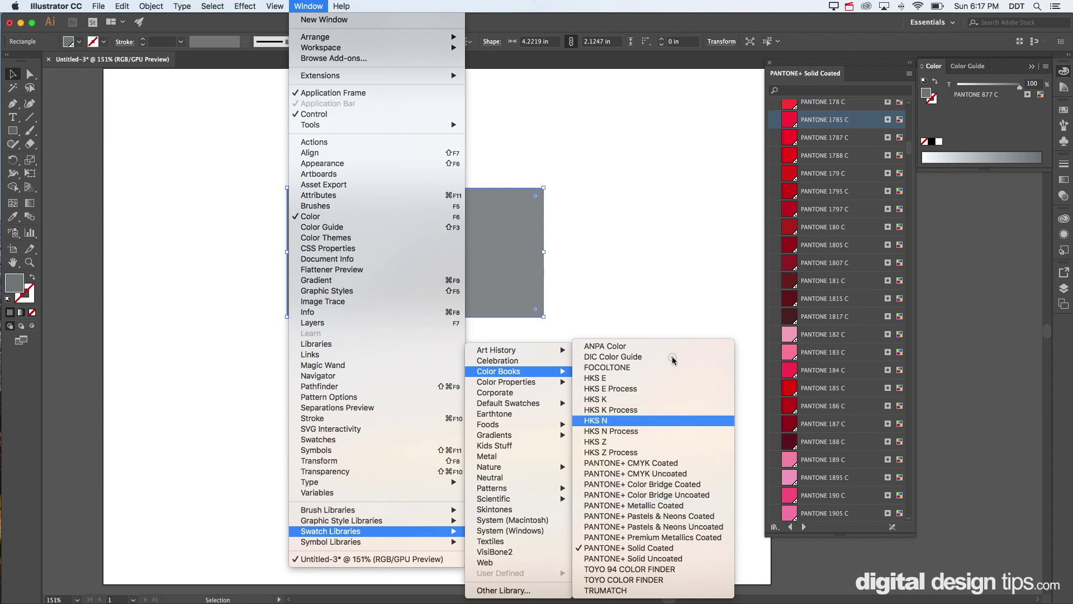
click(682, 271)
click(655, 290)
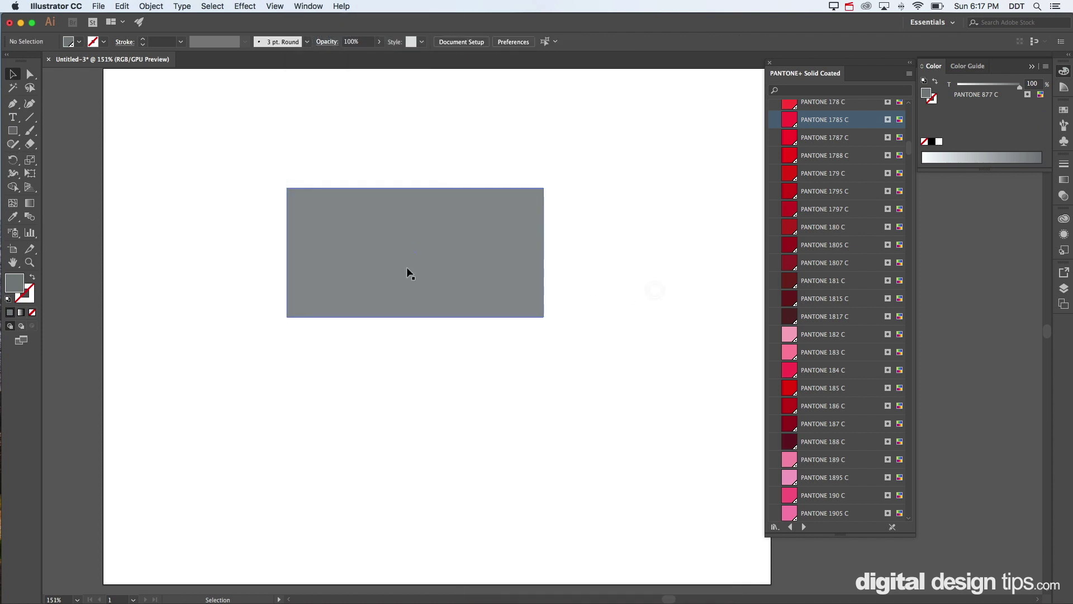
click(407, 272)
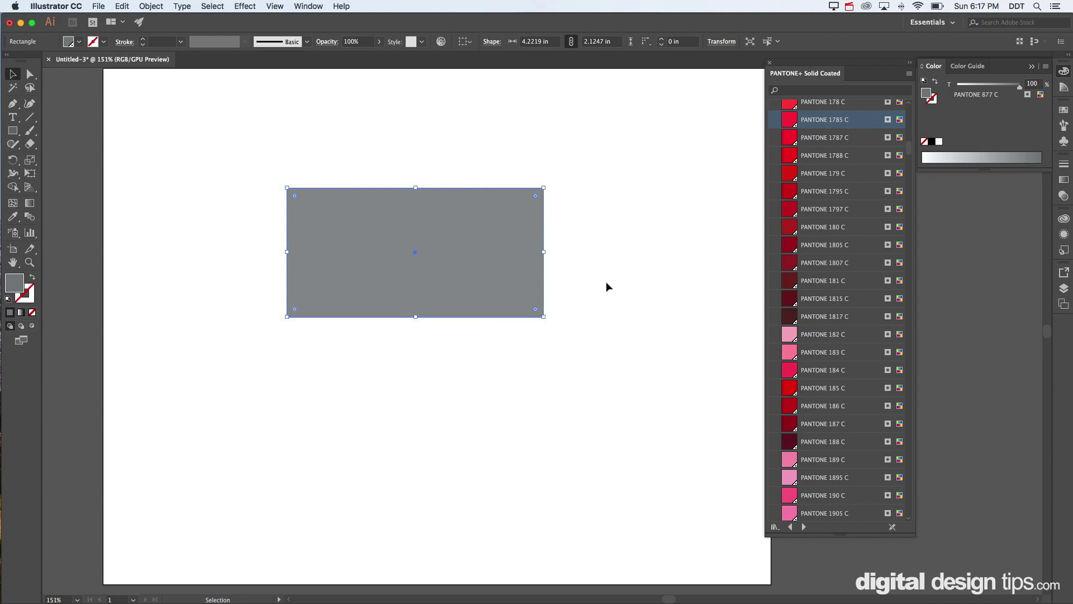